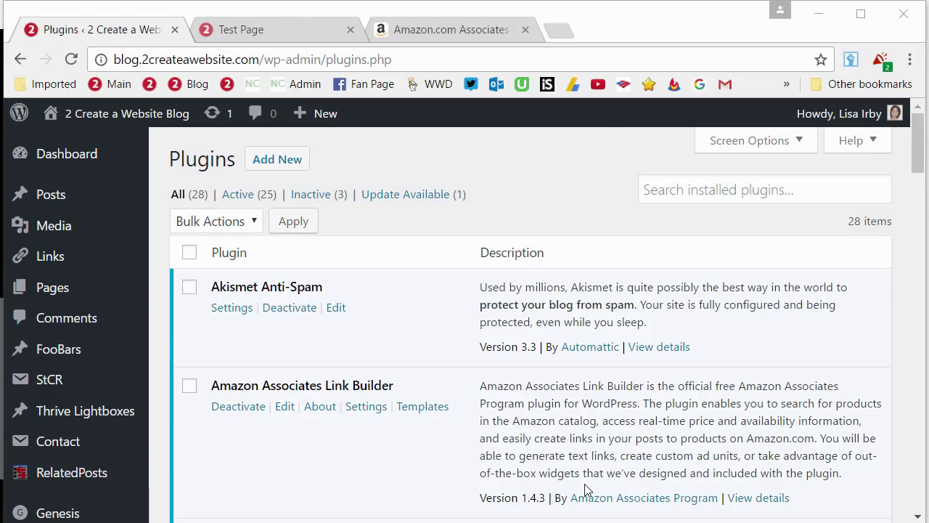
# Step: Scroll the Installed Plugins list past the active Amazon Associates Link Builder plugin
pyautogui.scroll(-3, 380, 384)
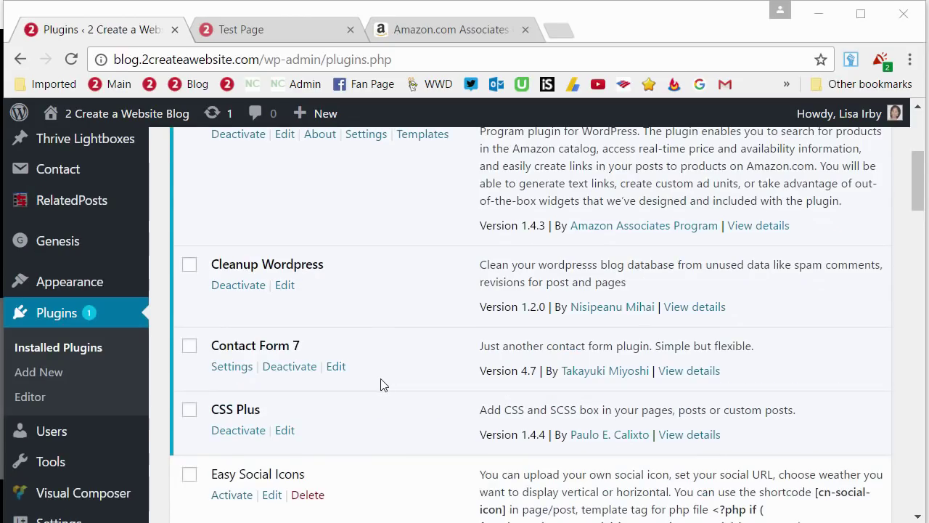
# Step: Search the plugin directory for 'Amazon Associates'
pyautogui.click(55, 319)
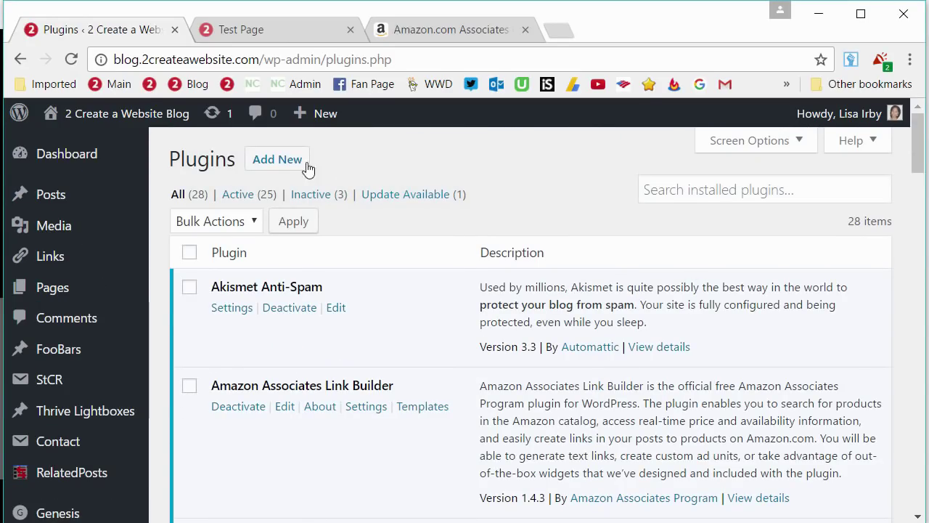
pyautogui.click(283, 160)
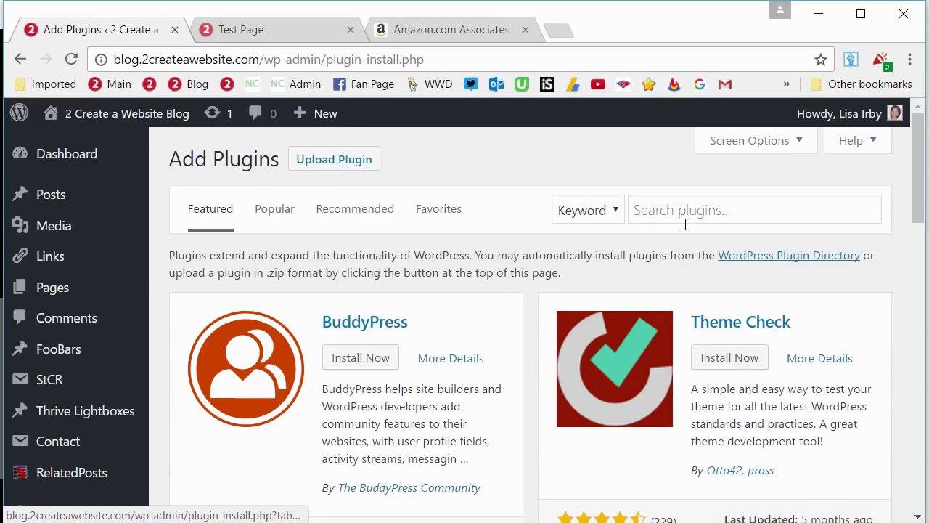
pyautogui.click(694, 209)
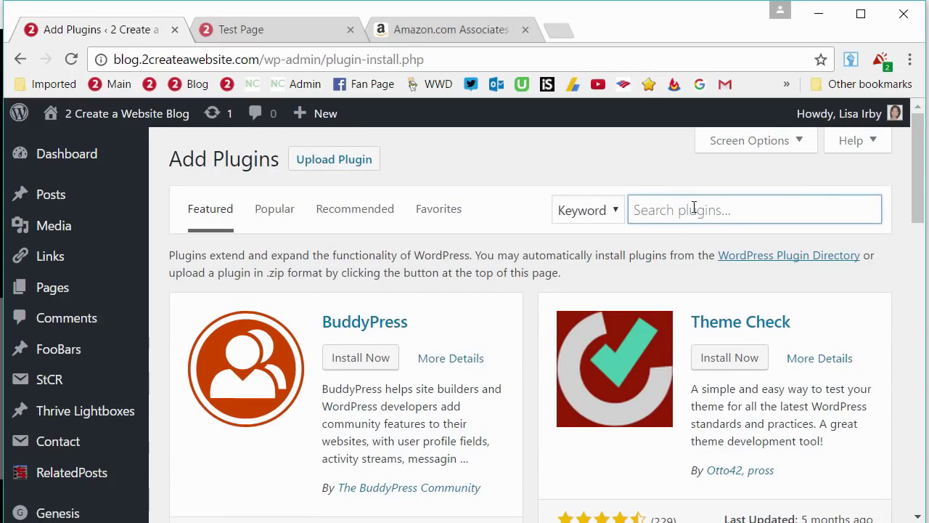
pyautogui.write('Amazon Associates')
# Step: Scroll the 101 results to confirm Amazon Associates Link Builder is marked Active
pyautogui.scroll(-1, 711, 400)
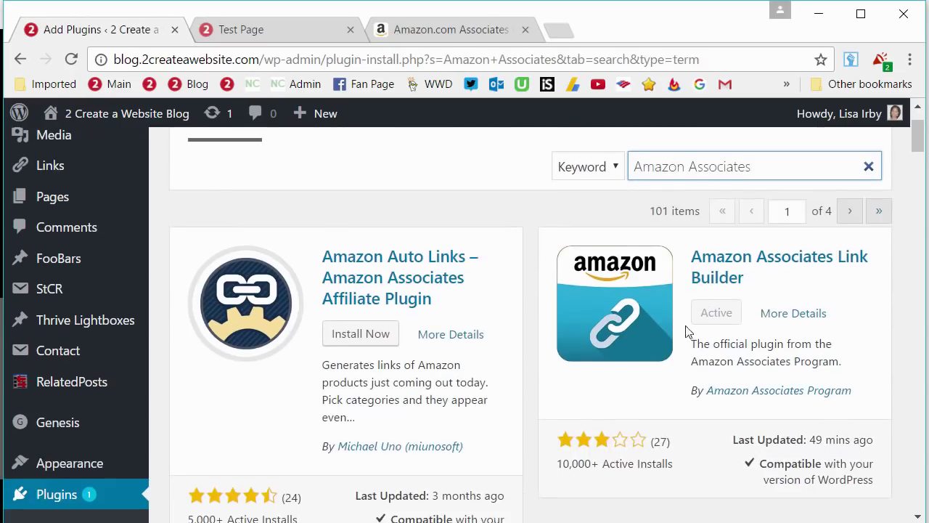
pyautogui.scroll(-1, 688, 313)
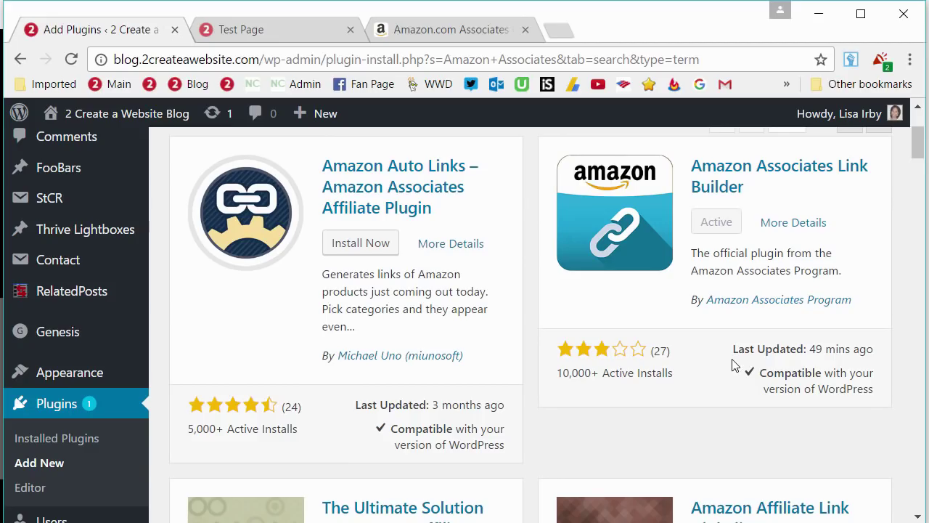
pyautogui.scroll(1, 726, 356)
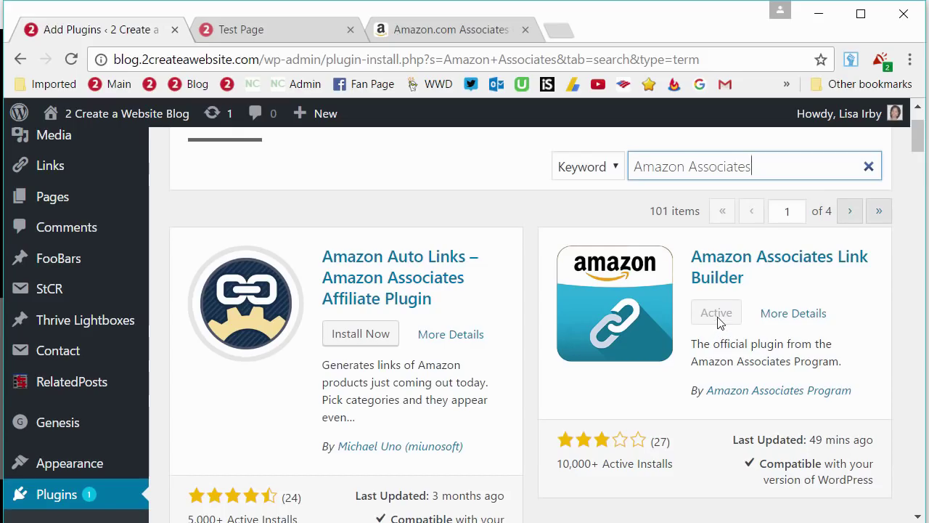
pyautogui.scroll(-5, 715, 325)
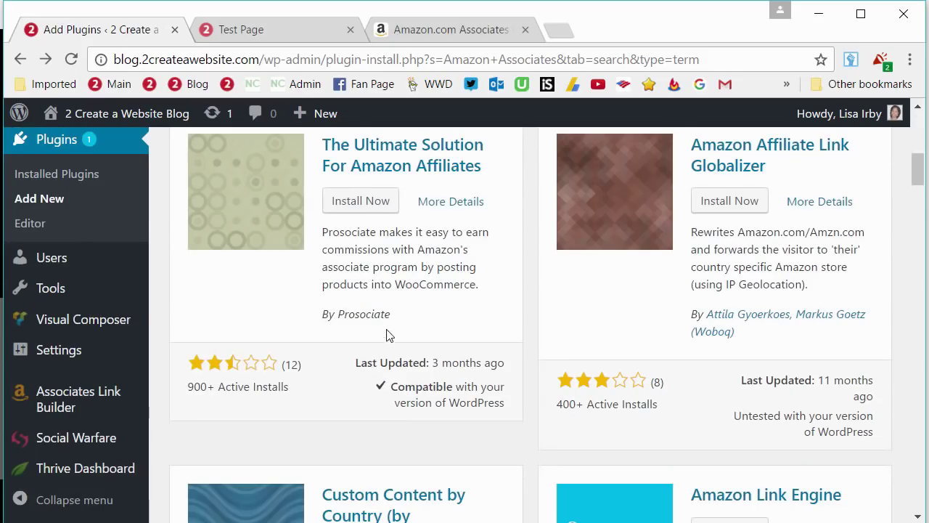
pyautogui.moveTo(69, 412)
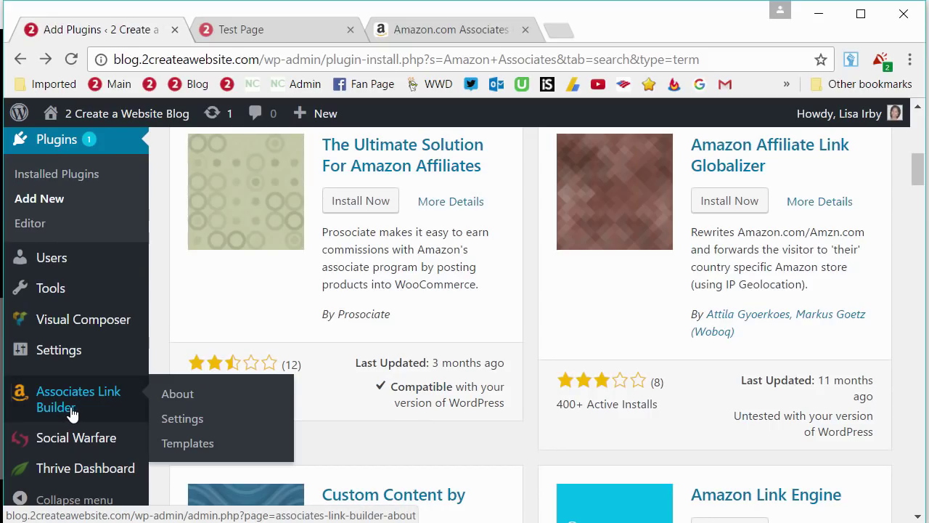
# Step: Open the Associates Link Builder settings and scroll down to the Associate ID field
pyautogui.click(182, 419)
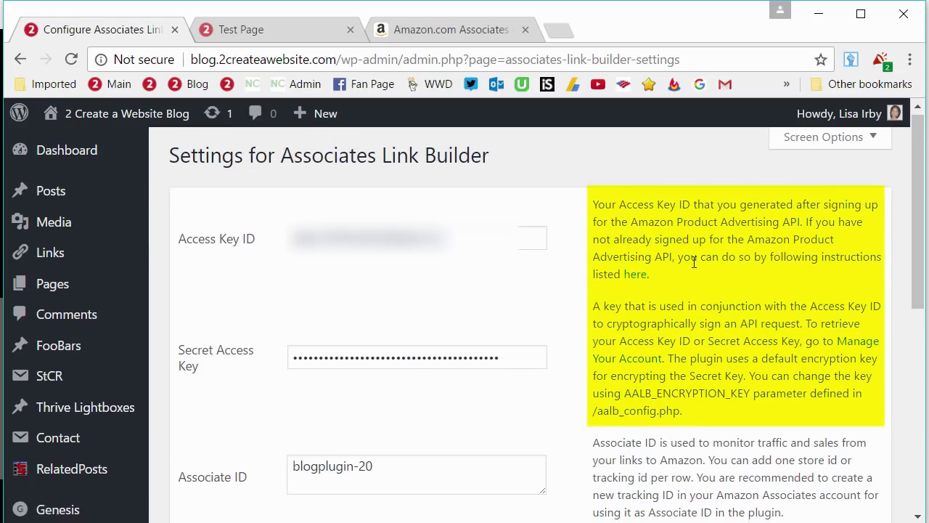
pyautogui.scroll(-4, 348, 215)
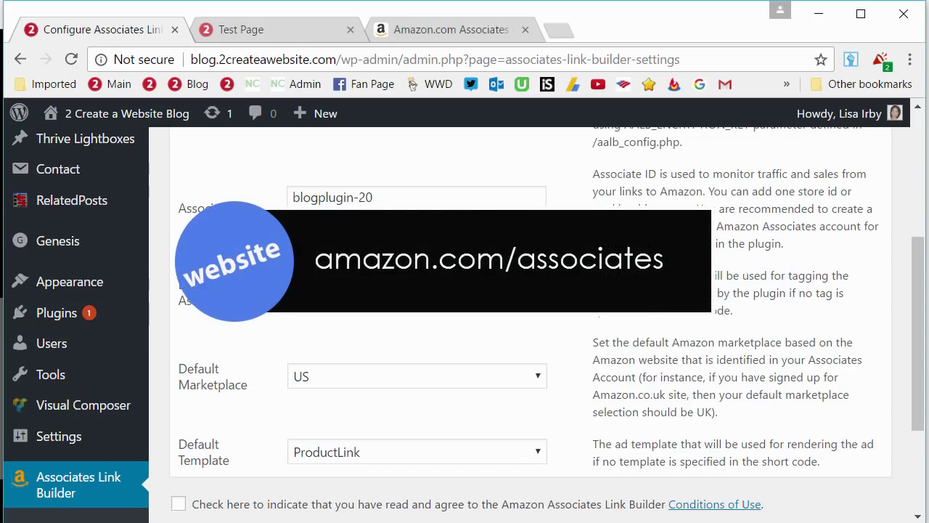
# Step: Enter a new tracking ID in Amazon Associates, then select WordPress's Associate ID value
pyautogui.hotkey('ctrl', '3')
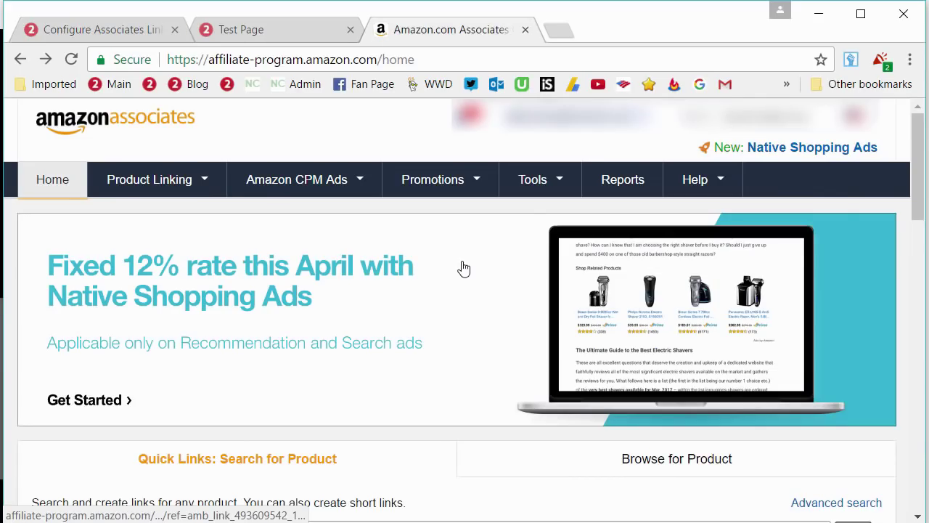
pyautogui.click(623, 128)
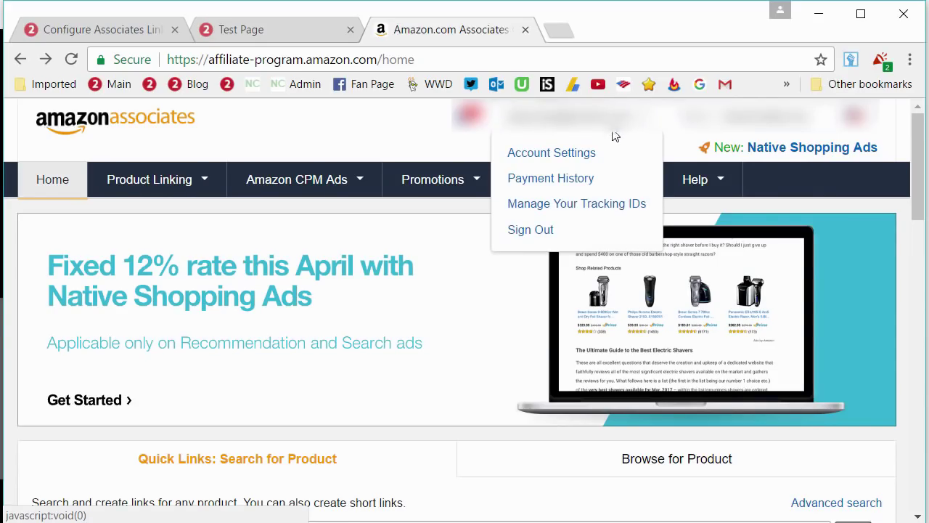
pyautogui.click(576, 204)
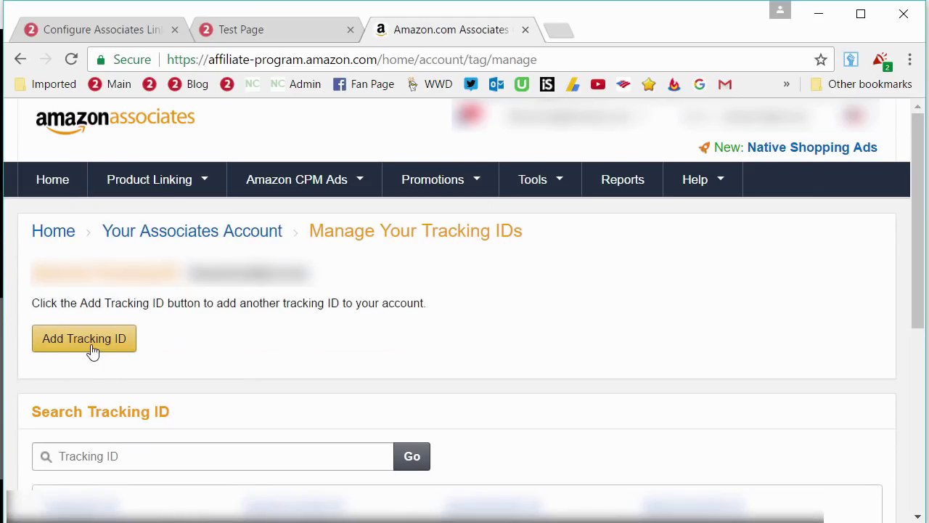
pyautogui.click(92, 352)
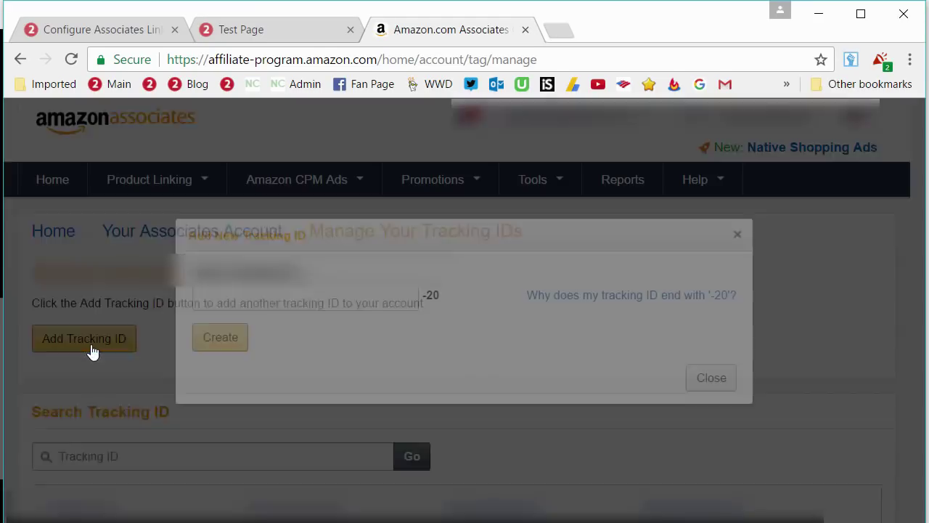
pyautogui.click(230, 301)
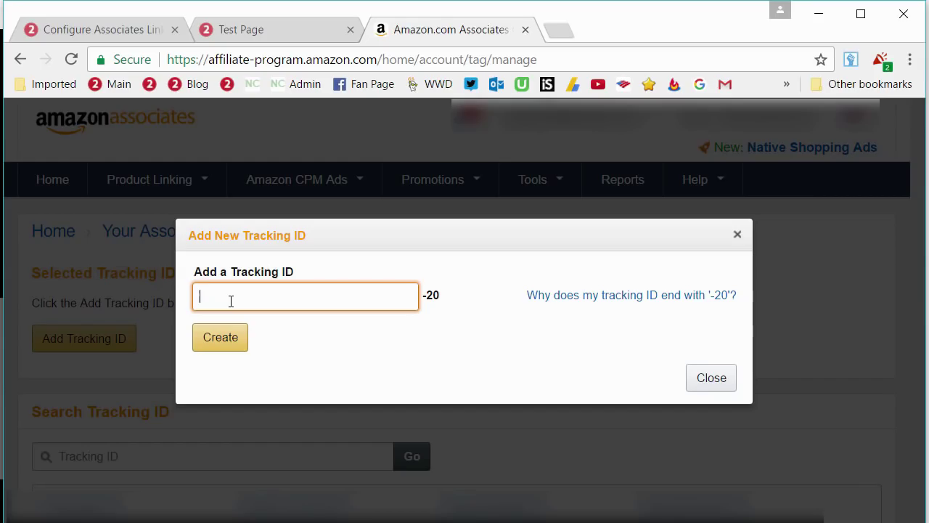
pyautogui.write('myblog')
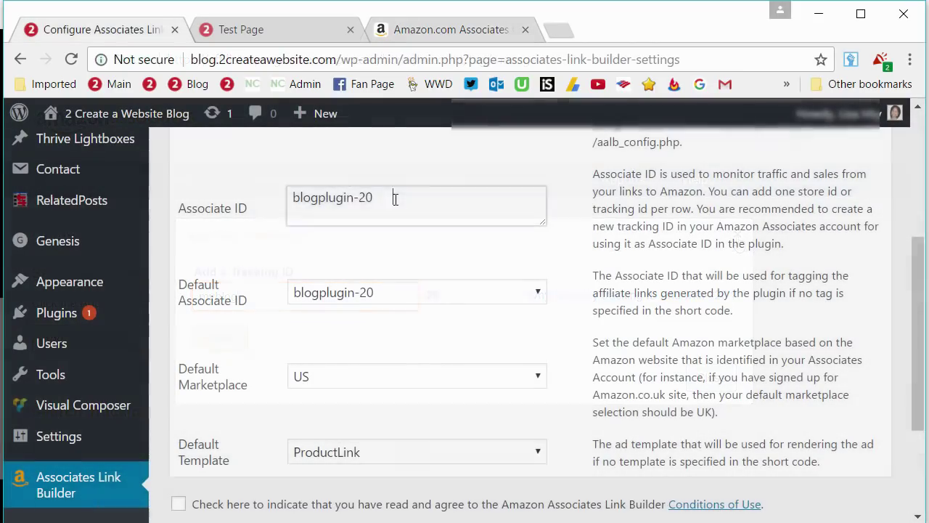
pyautogui.moveTo(394, 197); pyautogui.dragTo(278, 202)
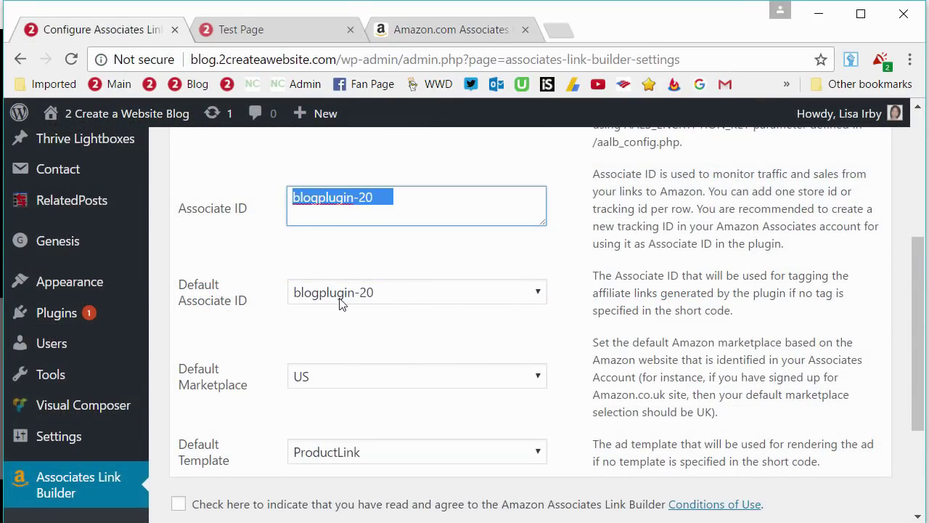
# Step: Keep ProductLink as the default template and agree to the Conditions of Use
pyautogui.scroll(-1, 341, 304)
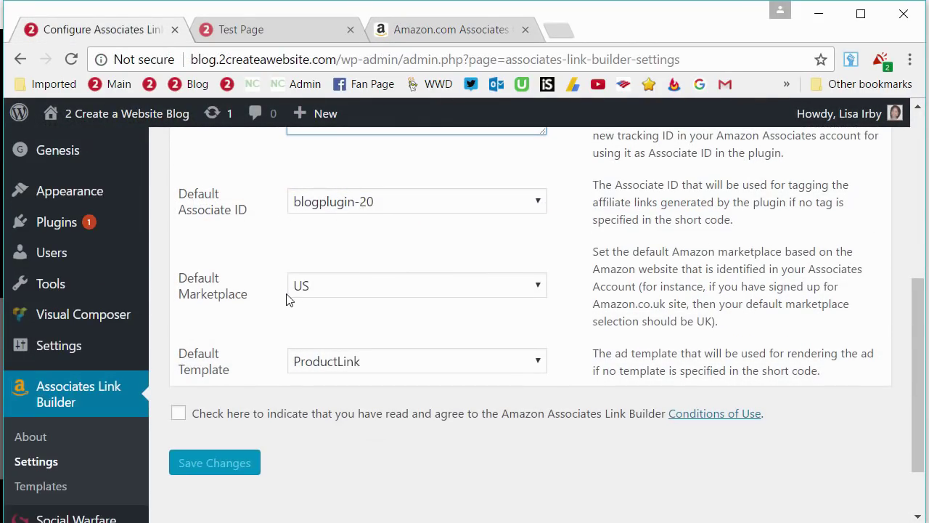
pyautogui.scroll(-1, 343, 303)
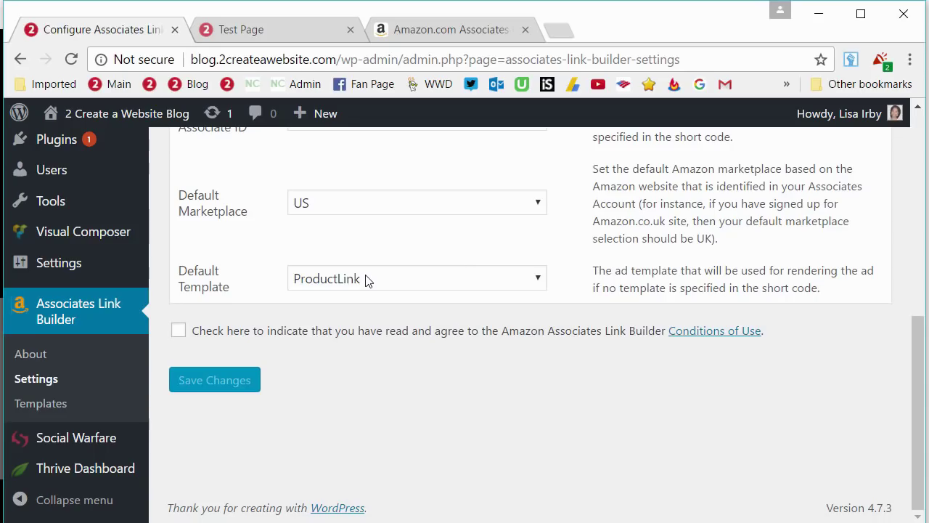
pyautogui.click(365, 276)
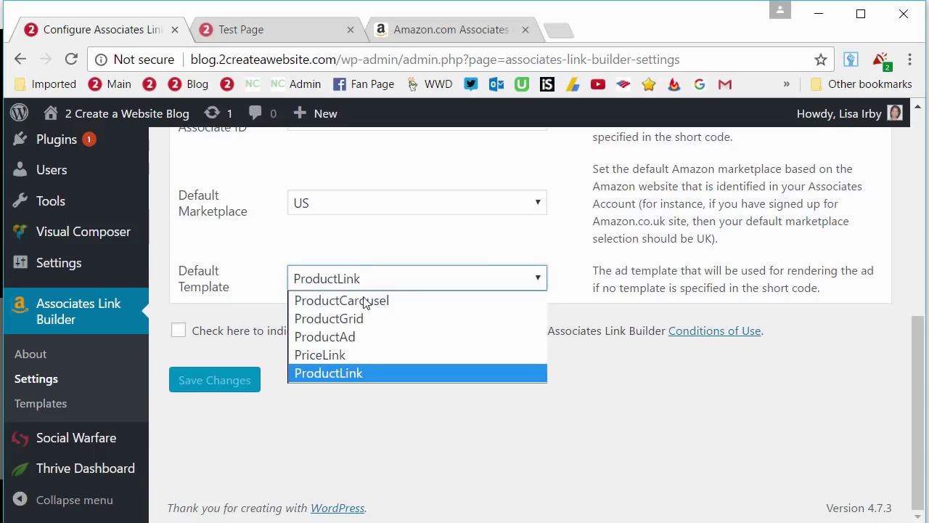
pyautogui.click(344, 373)
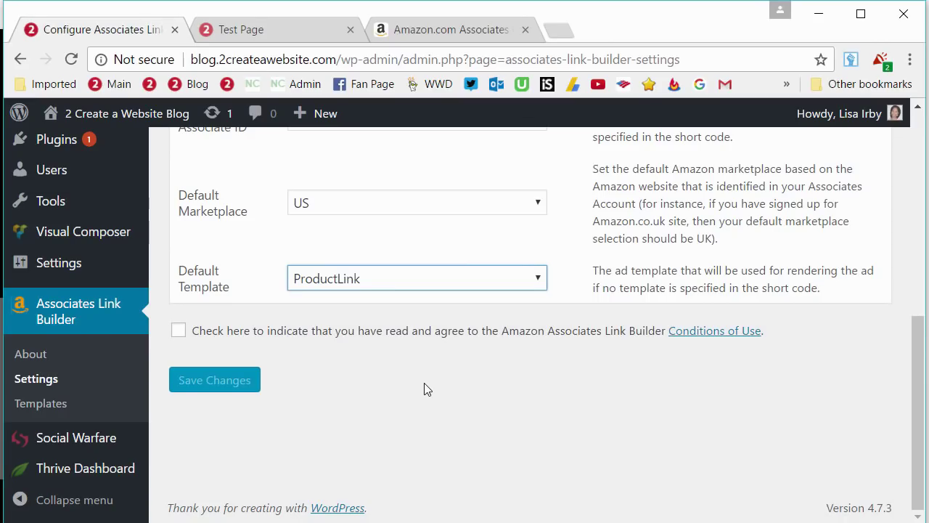
pyautogui.press('Tab')
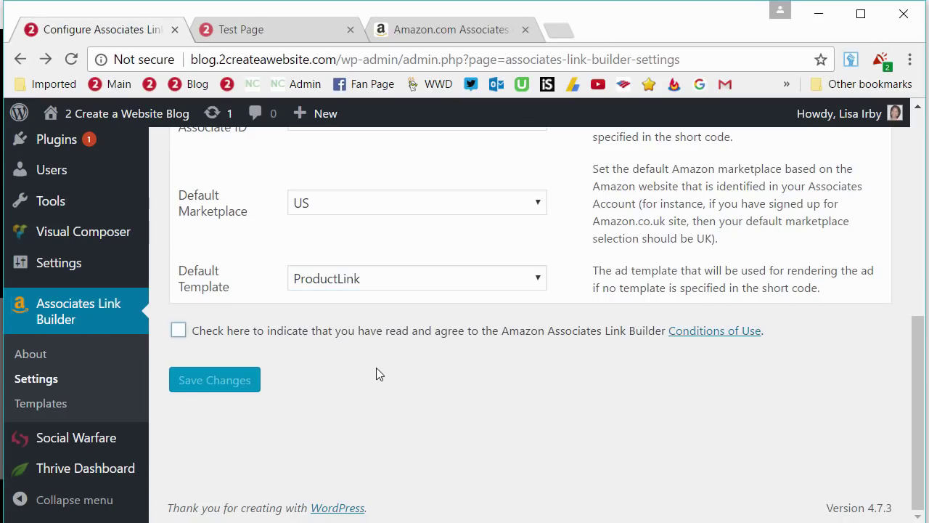
pyautogui.click(179, 332)
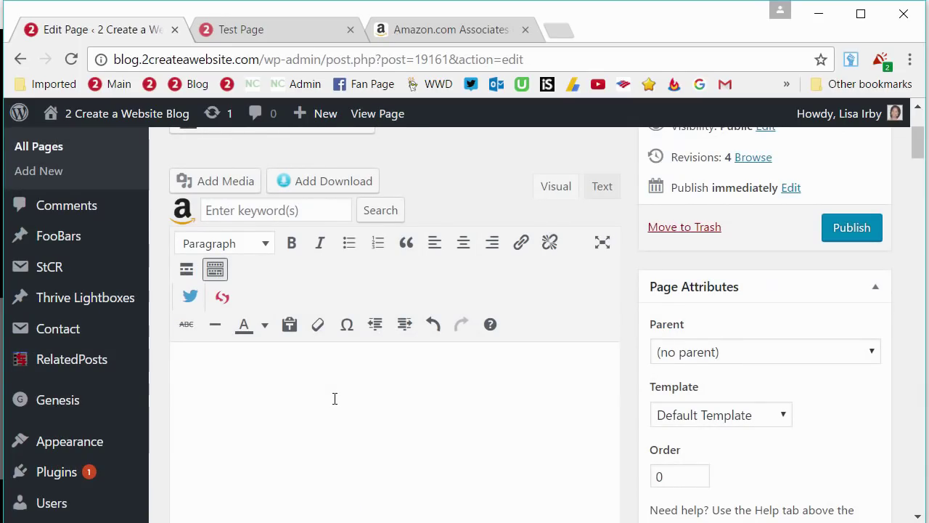
# Step: Search Amazon for the keyword 'Zevia' and dismiss the missing-keywords warning
pyautogui.click(237, 211)
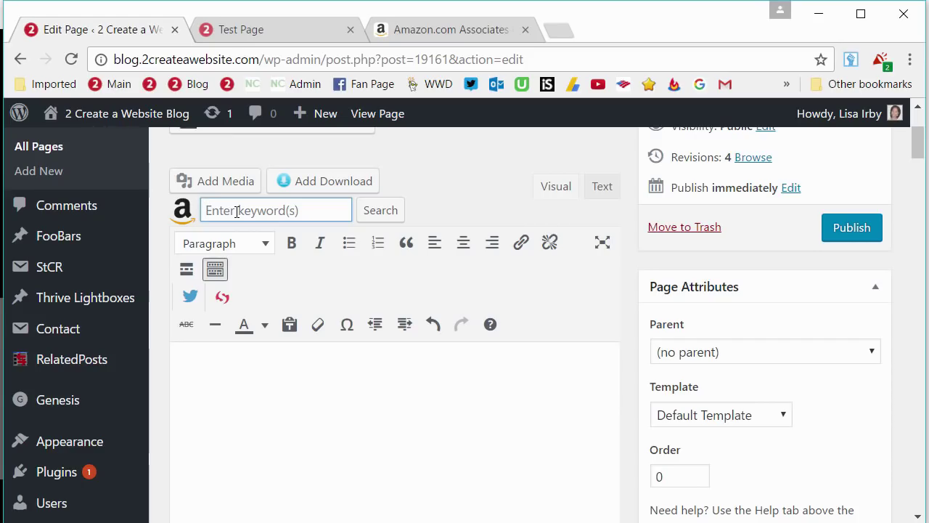
pyautogui.write('Zevia')
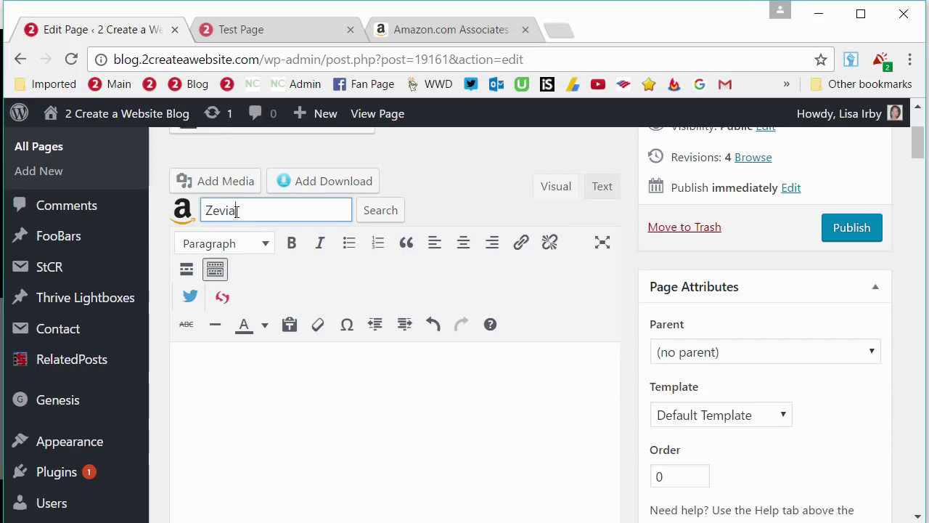
pyautogui.click(372, 217)
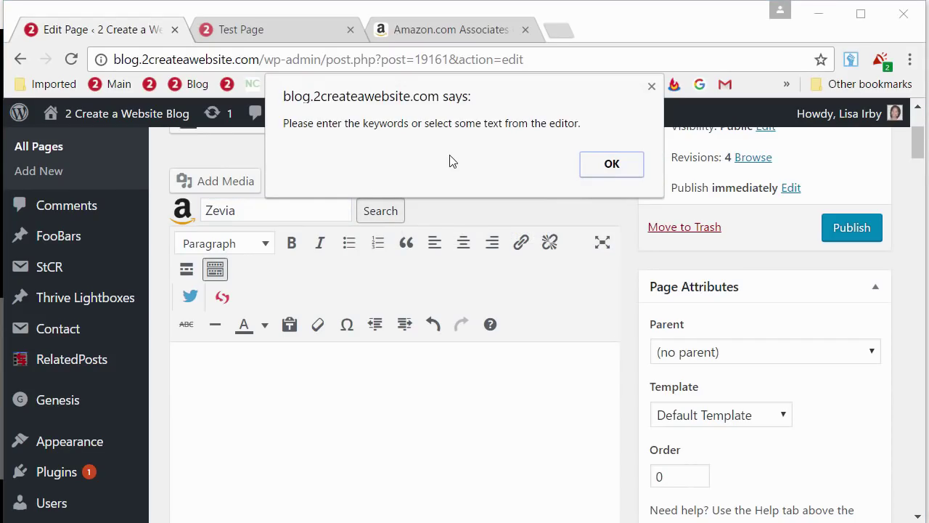
pyautogui.click(612, 165)
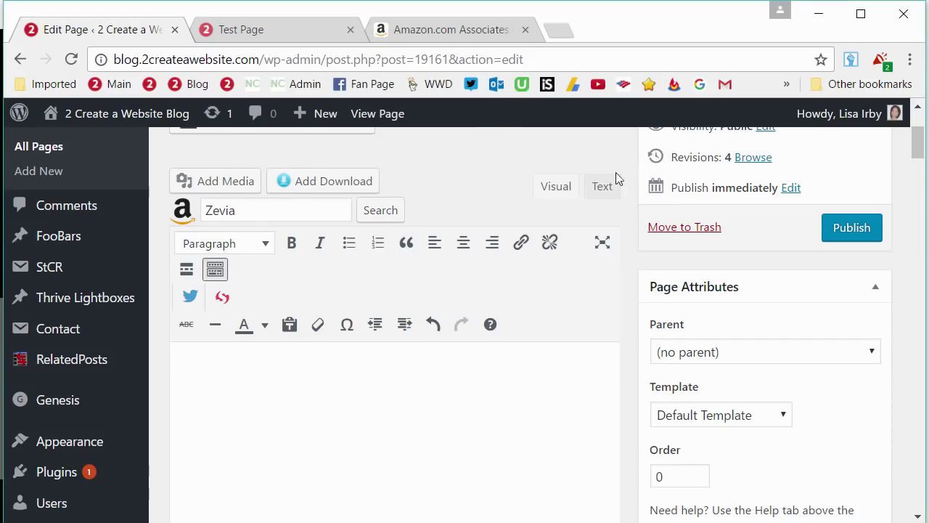
# Step: Write 'I love Zevia.' in the page body and select the word Zevia
pyautogui.click(263, 383)
pyautogui.write('I love Zevia.')
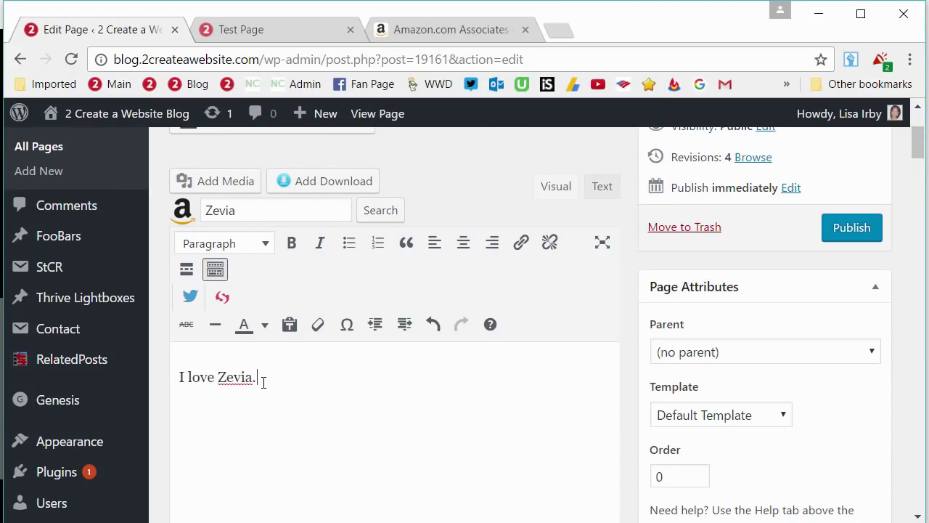
pyautogui.moveTo(220, 377); pyautogui.dragTo(253, 377)
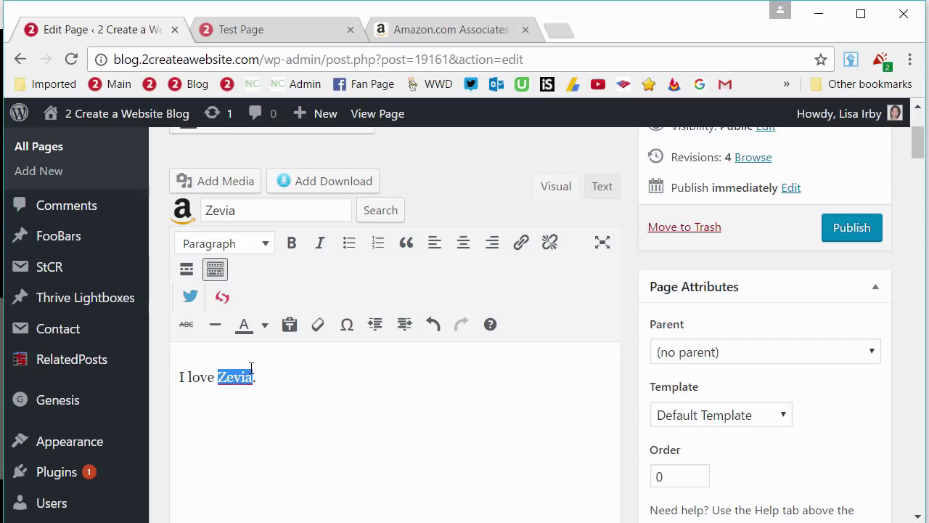
# Step: Search Amazon for Zevia products and choose the Zevia rainbow variety pack
pyautogui.click(382, 210)
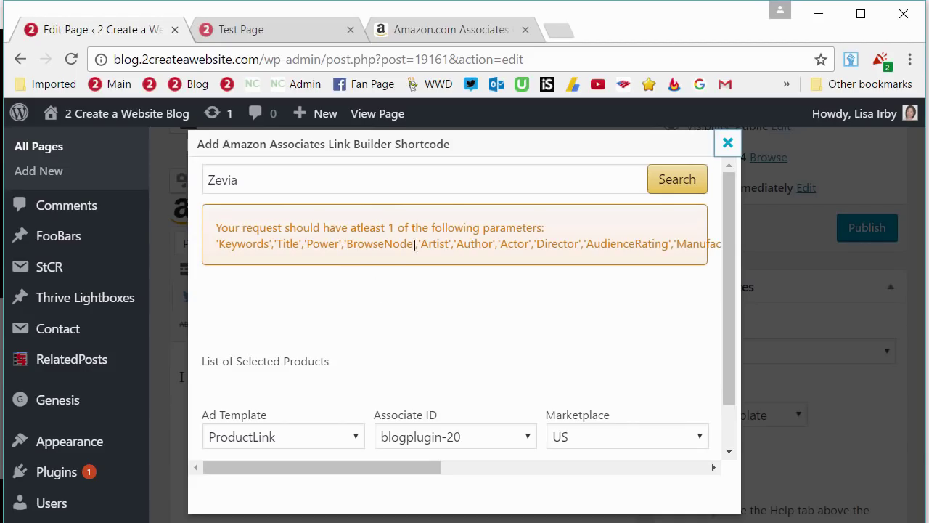
pyautogui.click(459, 220)
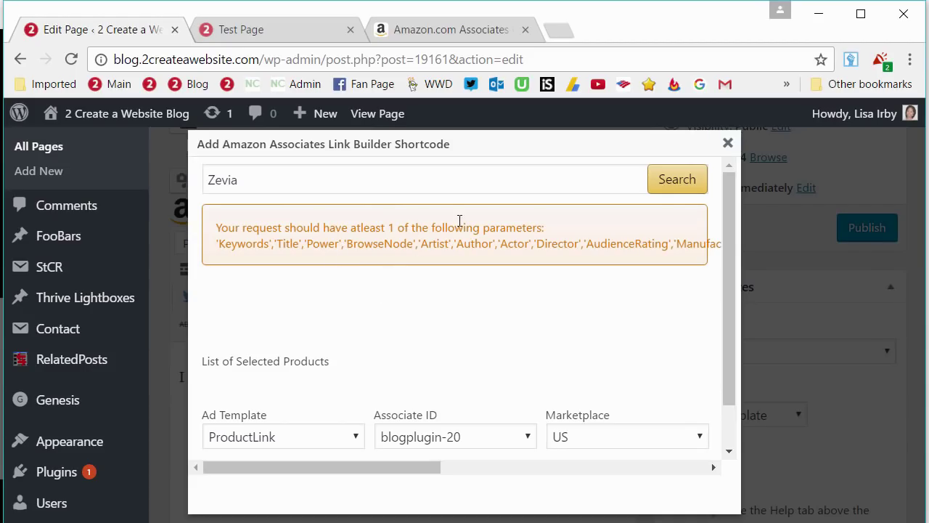
pyautogui.click(684, 187)
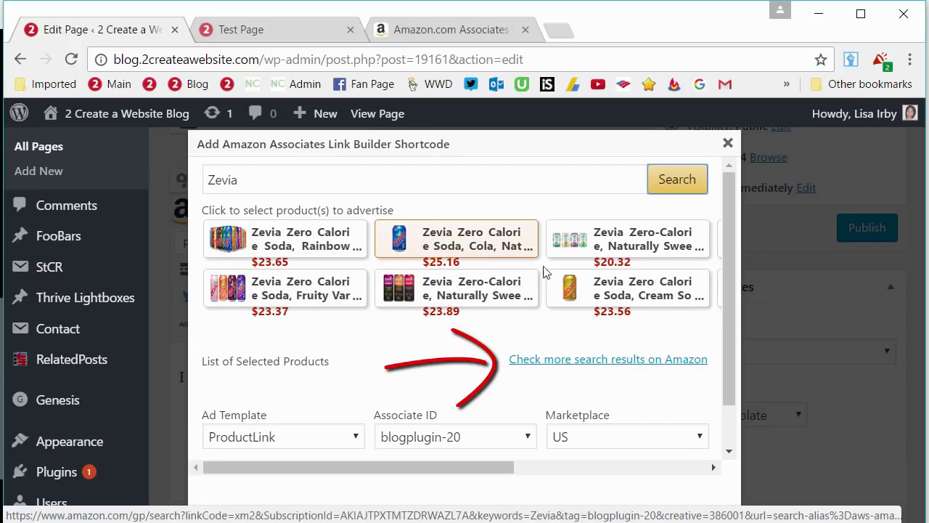
pyautogui.click(280, 240)
# Step: Insert the product shortcode with the ProductLink template, then follow the Zevia link in preview
pyautogui.scroll(-2, 476, 327)
pyautogui.scroll(-5, 475, 326)
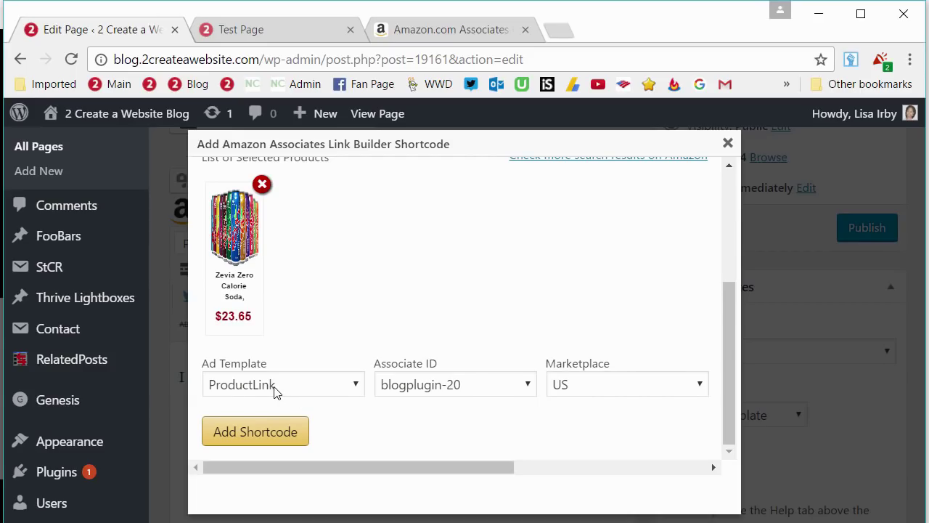
pyautogui.click(355, 390)
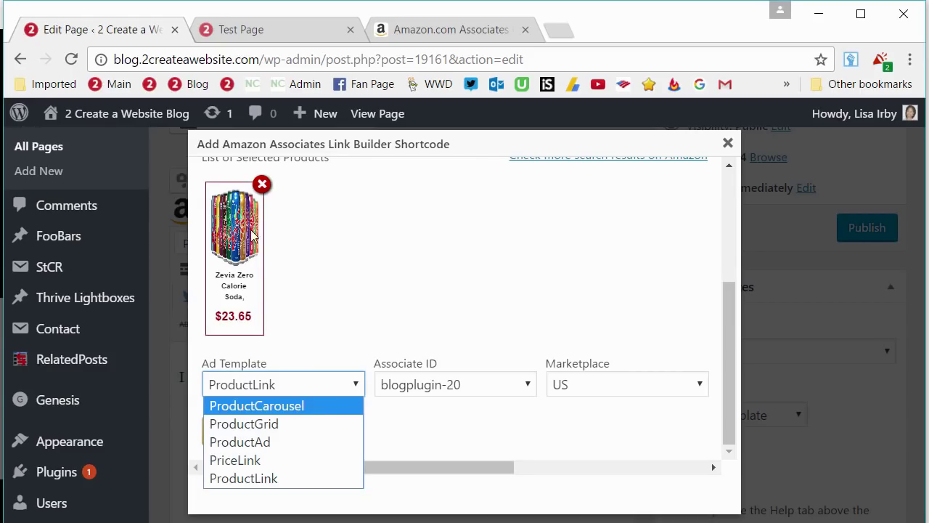
pyautogui.click(388, 420)
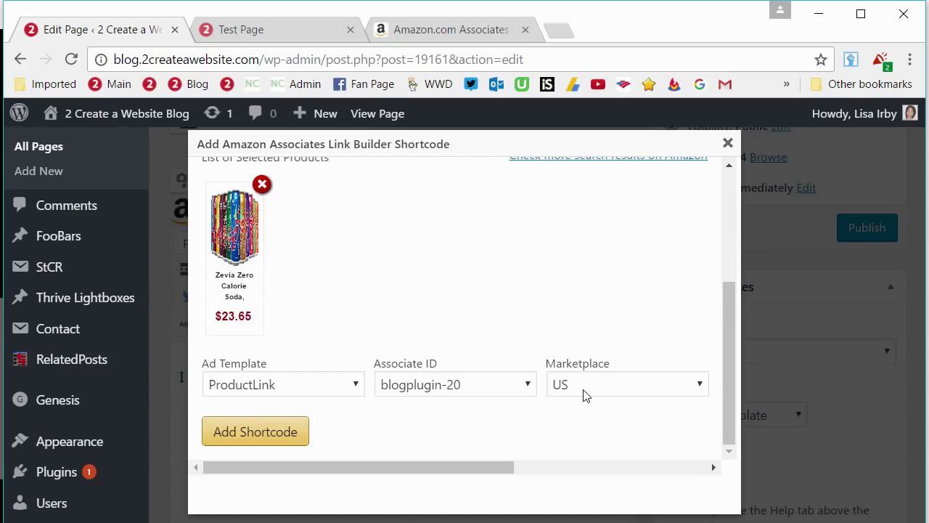
pyautogui.click(259, 432)
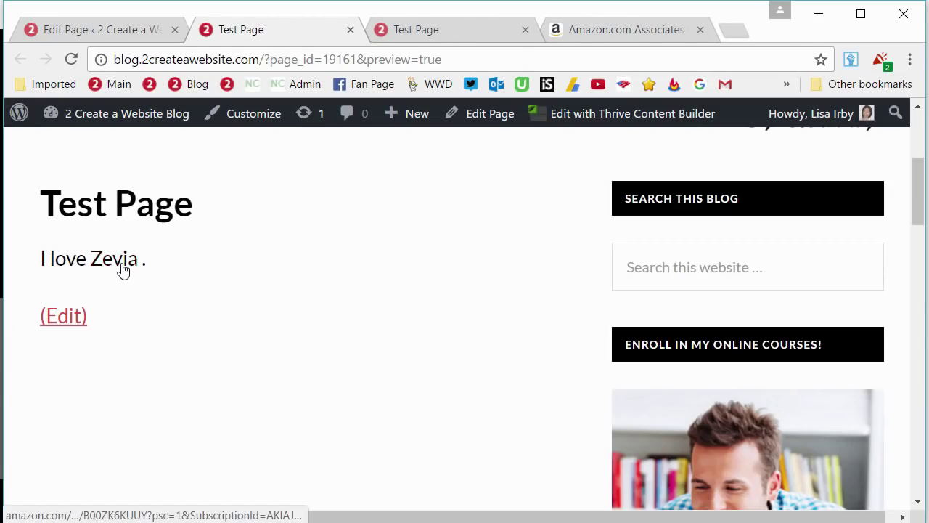
pyautogui.click(123, 269)
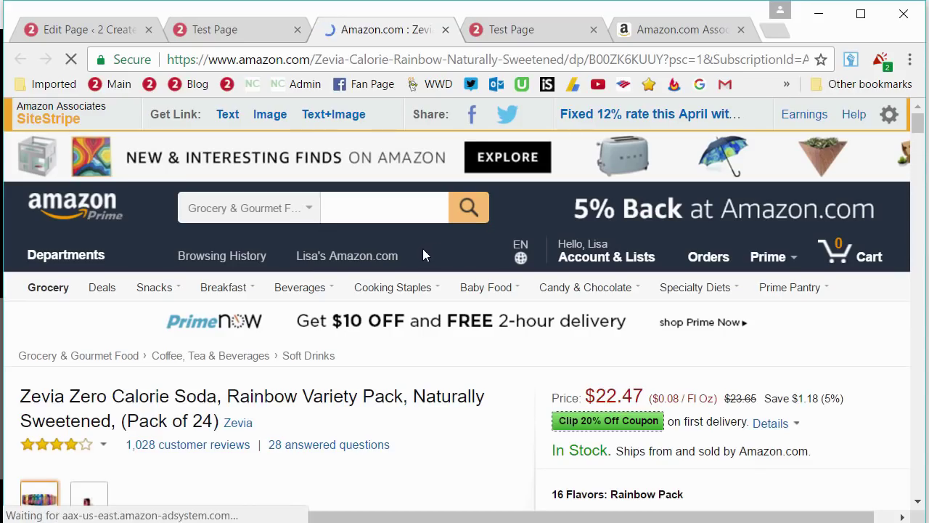
pyautogui.scroll(-4, 378, 315)
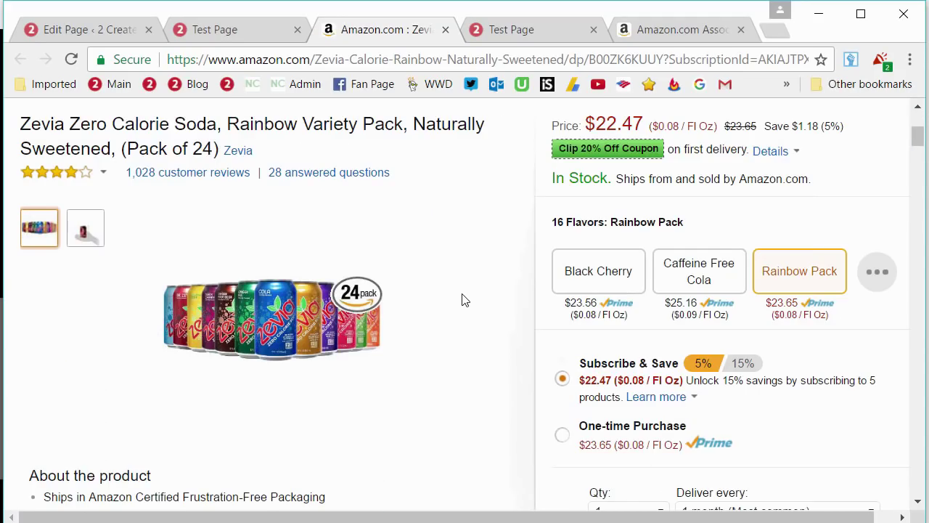